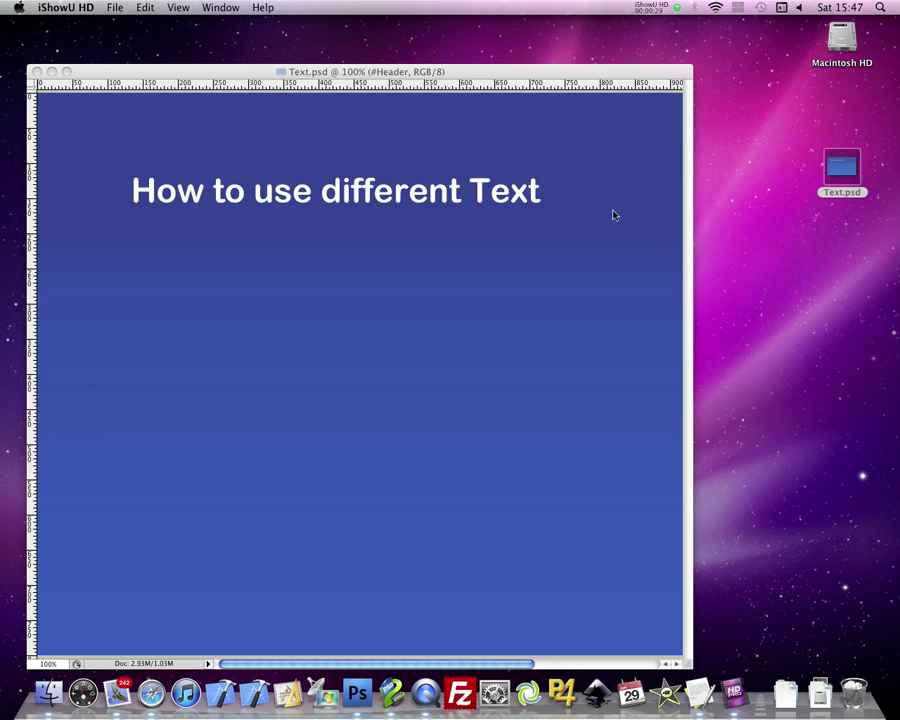
Create a new layer group named #Section and move the #Header group above it
left_click(362, 690)
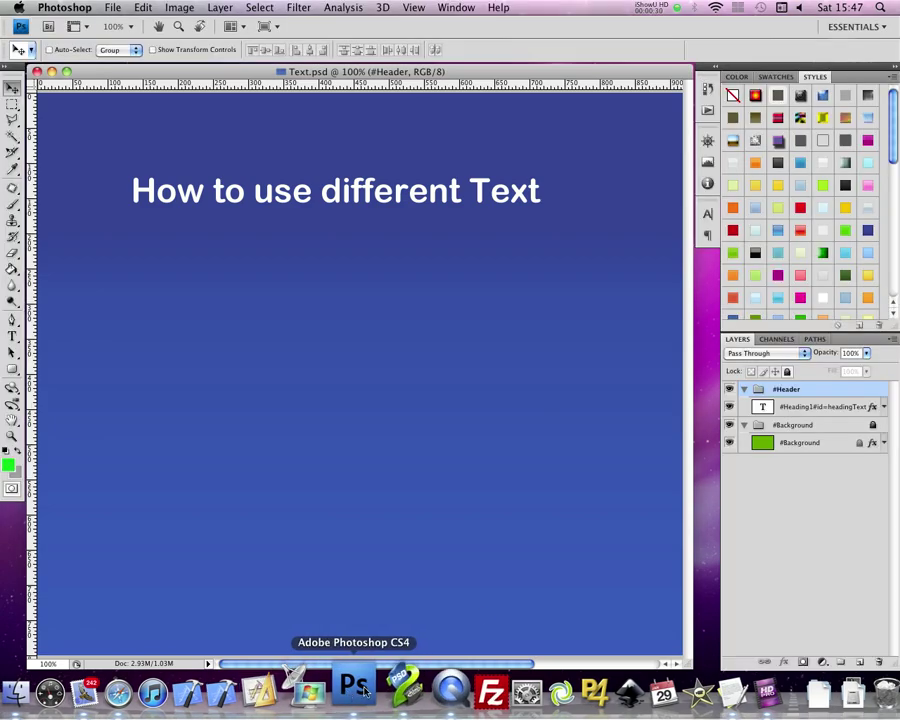
left_click(842, 518)
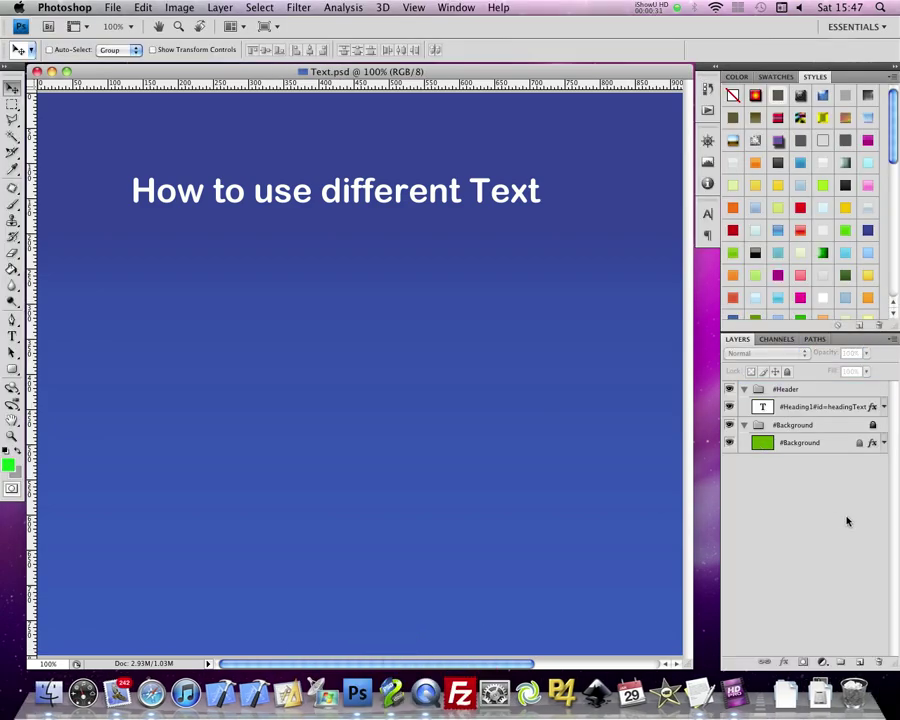
left_click(841, 662)
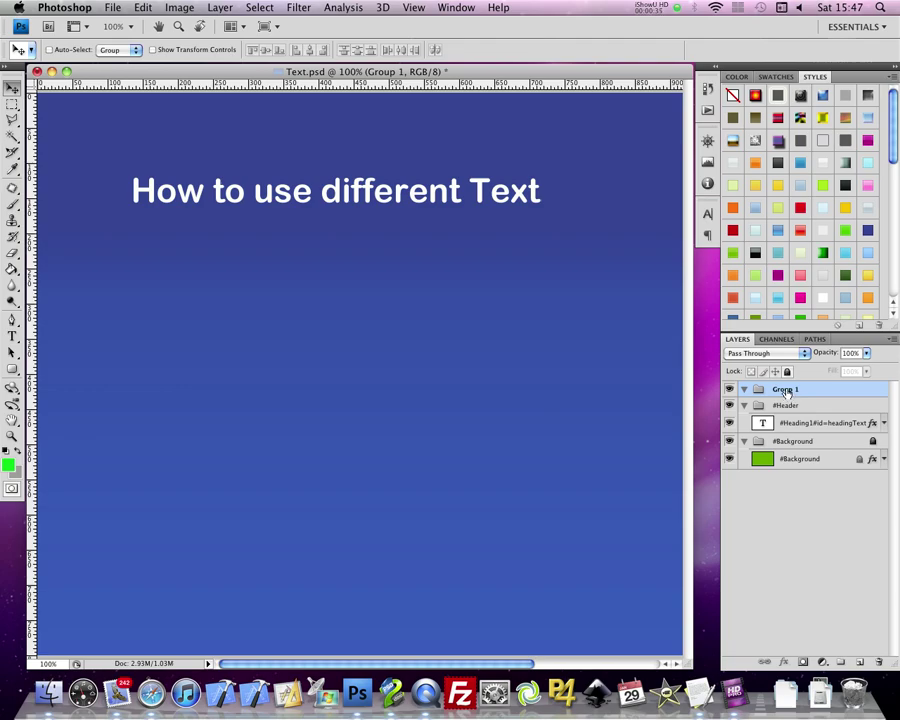
double_click(787, 390)
type("#Section")
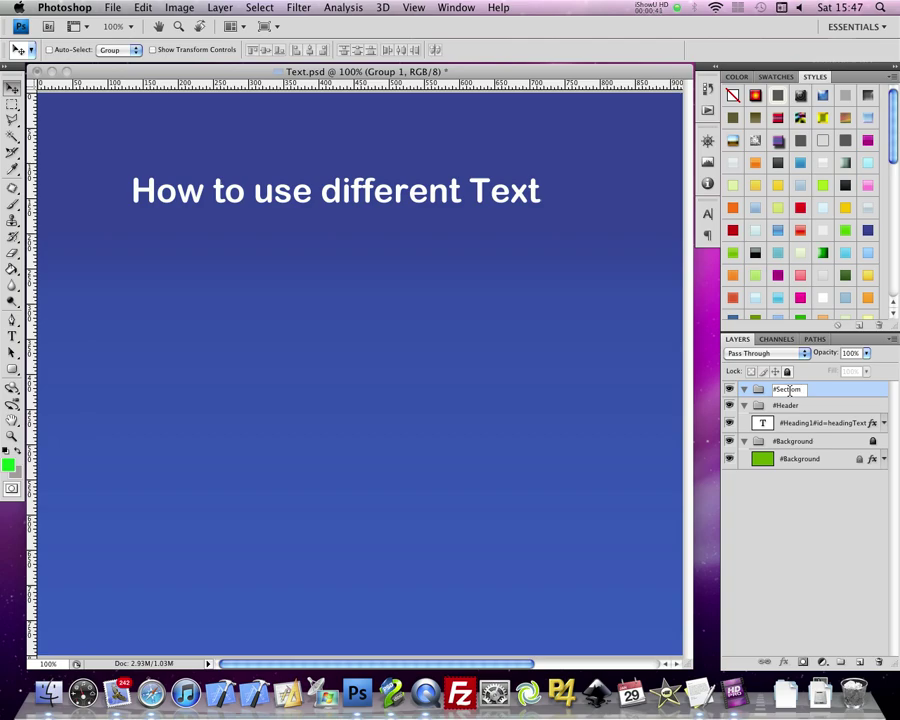
type("1")
key("Return")
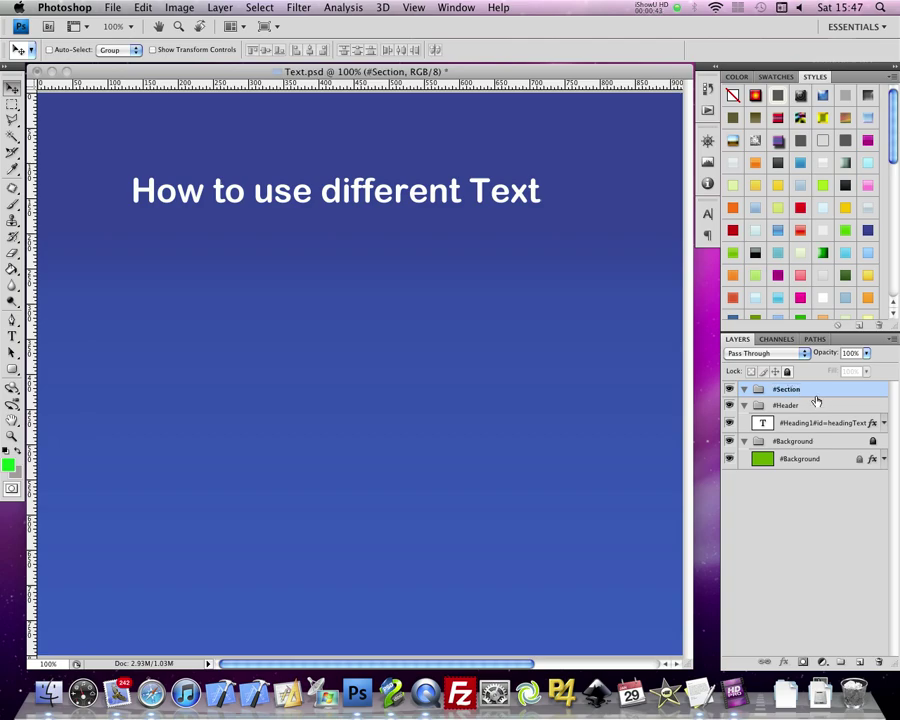
left_click_drag(789, 404, 755, 435)
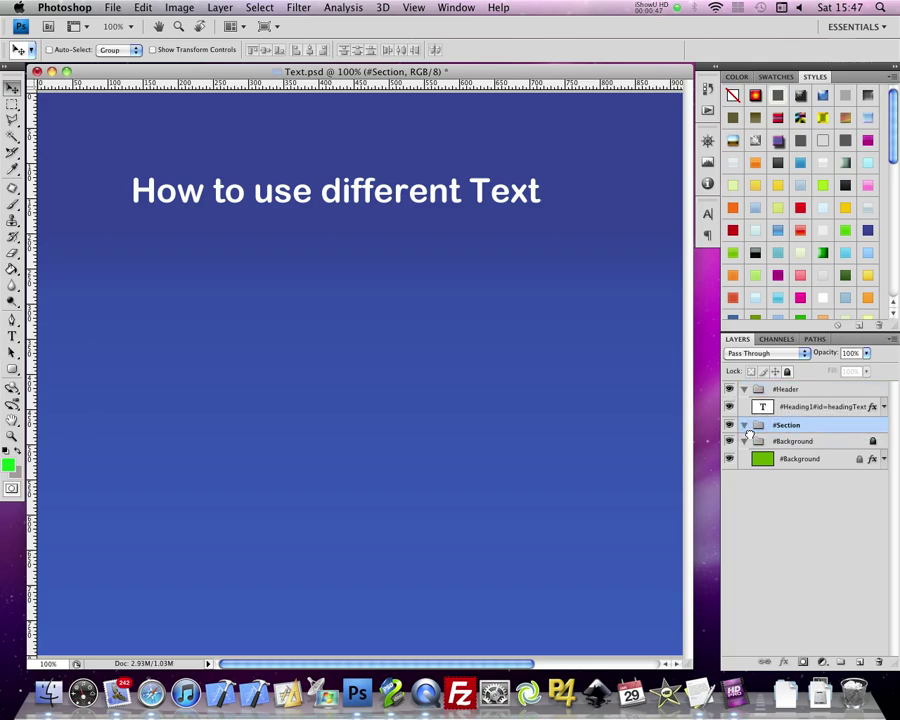
Nest a new group named Blank inside #Section and place a new Layer 1 above it
left_click(838, 662)
left_click_drag(784, 441, 790, 441)
double_click(797, 441)
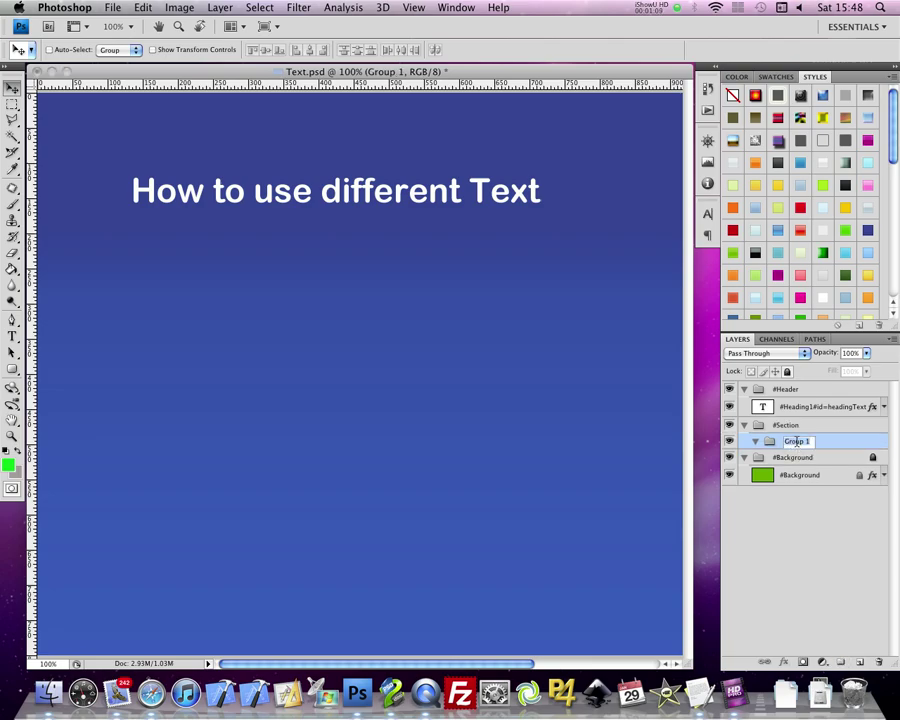
type("#B")
type("ank")
key("Return")
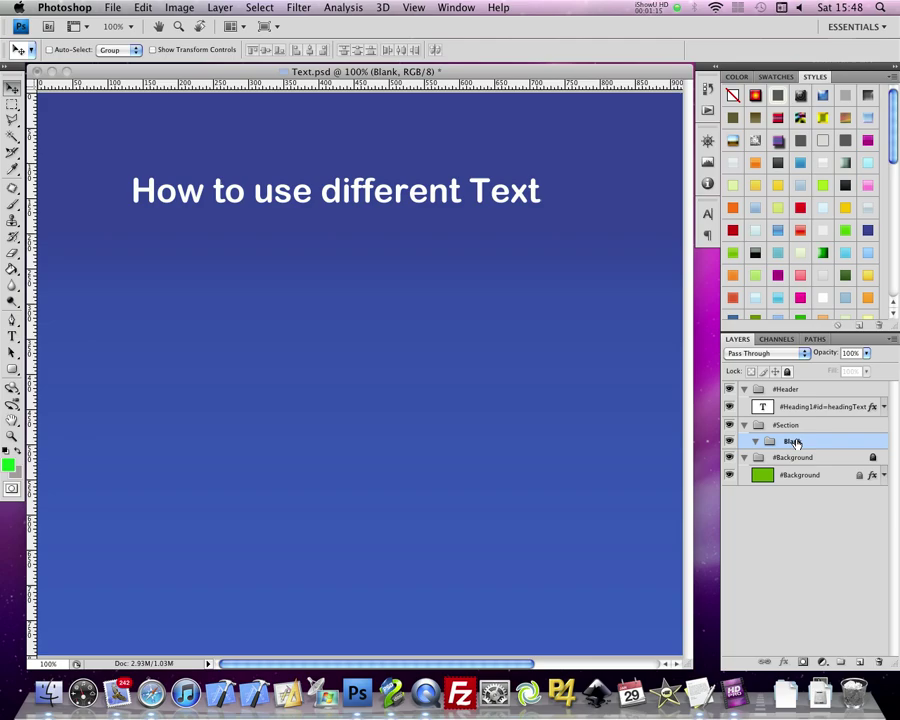
left_click(859, 662)
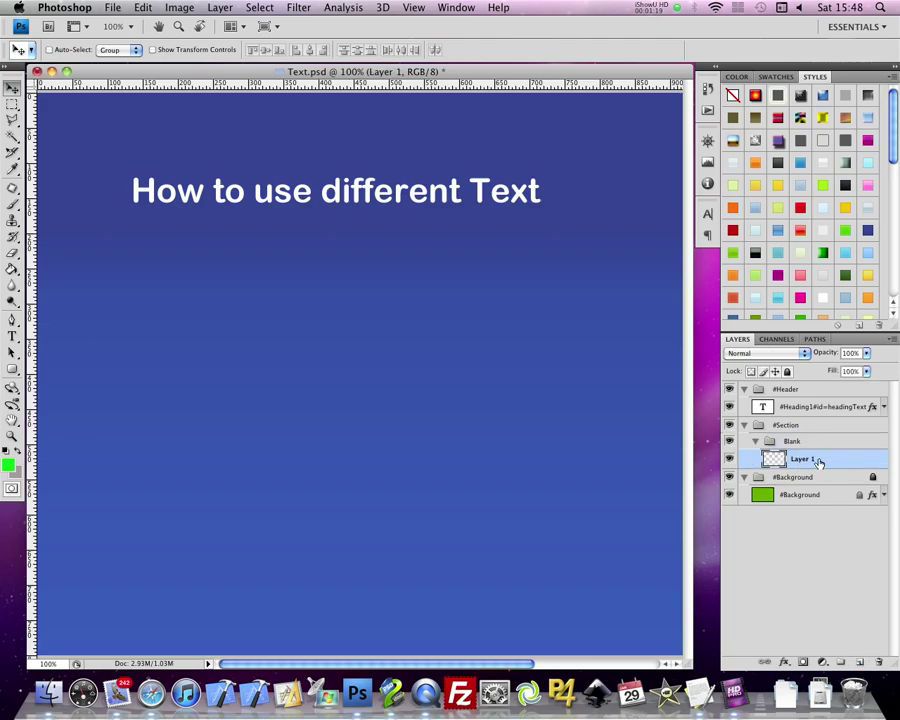
left_click_drag(790, 458, 818, 438)
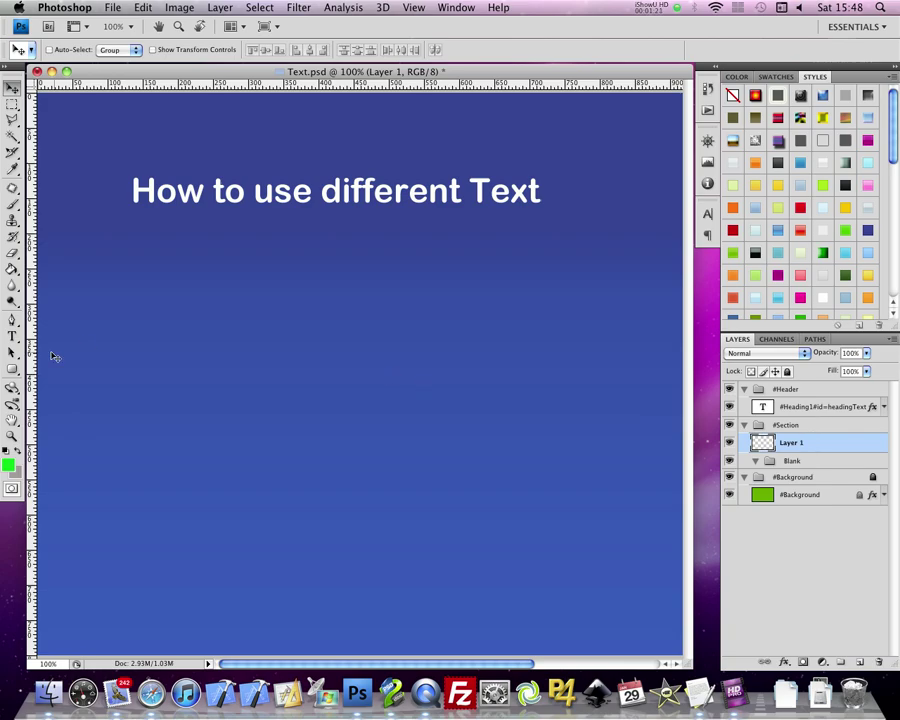
Add the text 'MyText' below the heading and name its layer #Heading1
left_click(13, 338)
left_click(222, 334)
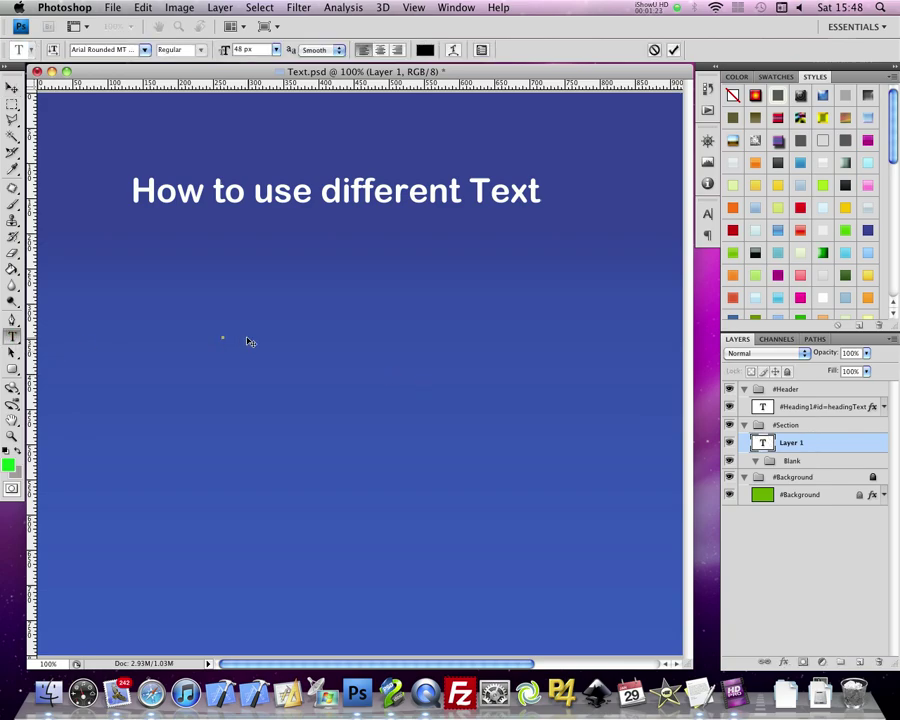
type("MyText")
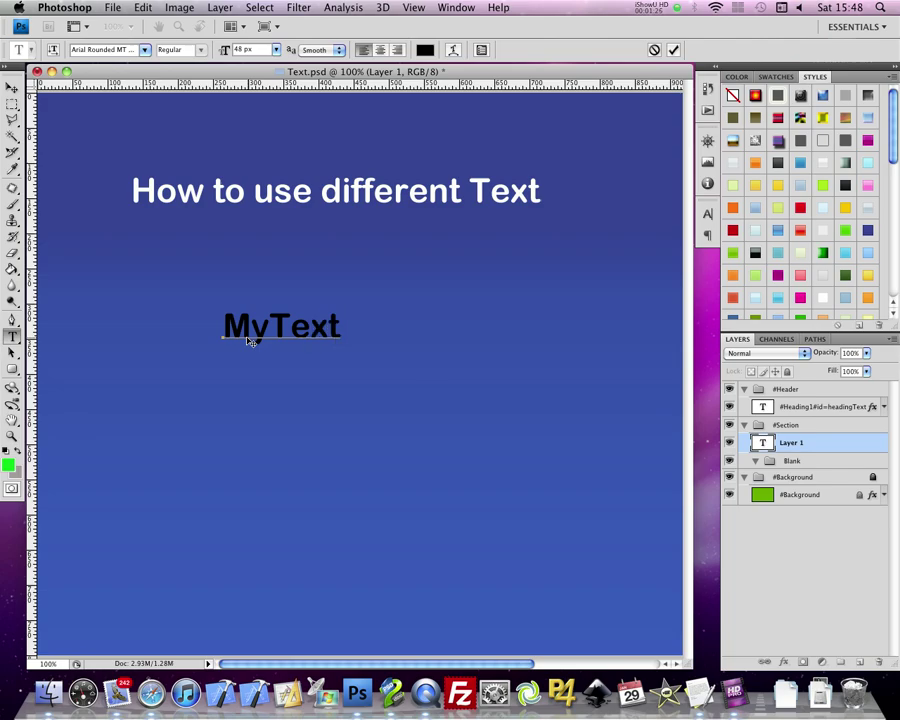
left_click(13, 88)
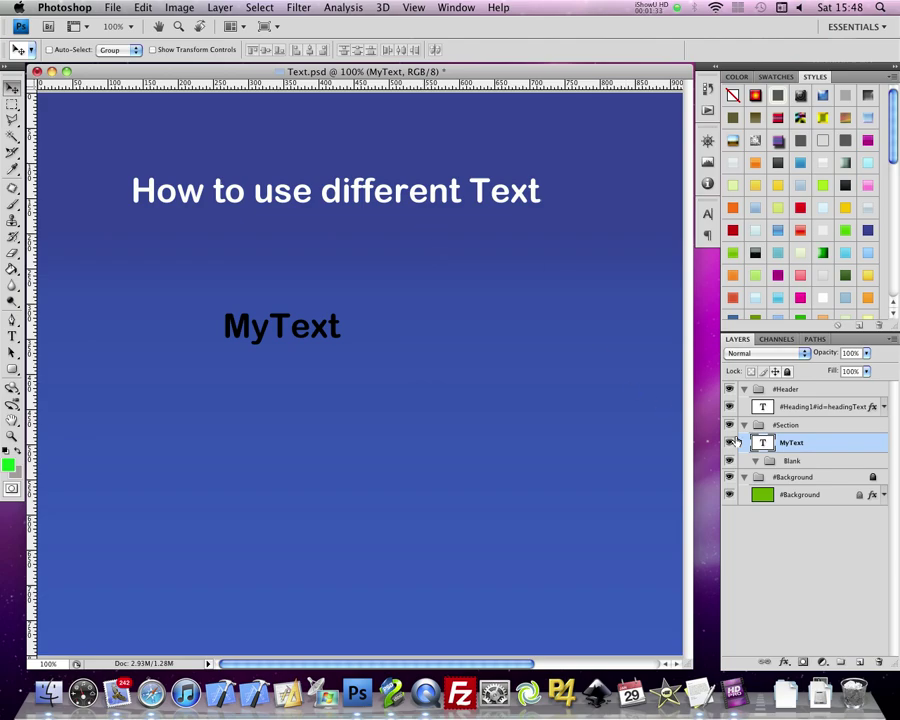
double_click(792, 444)
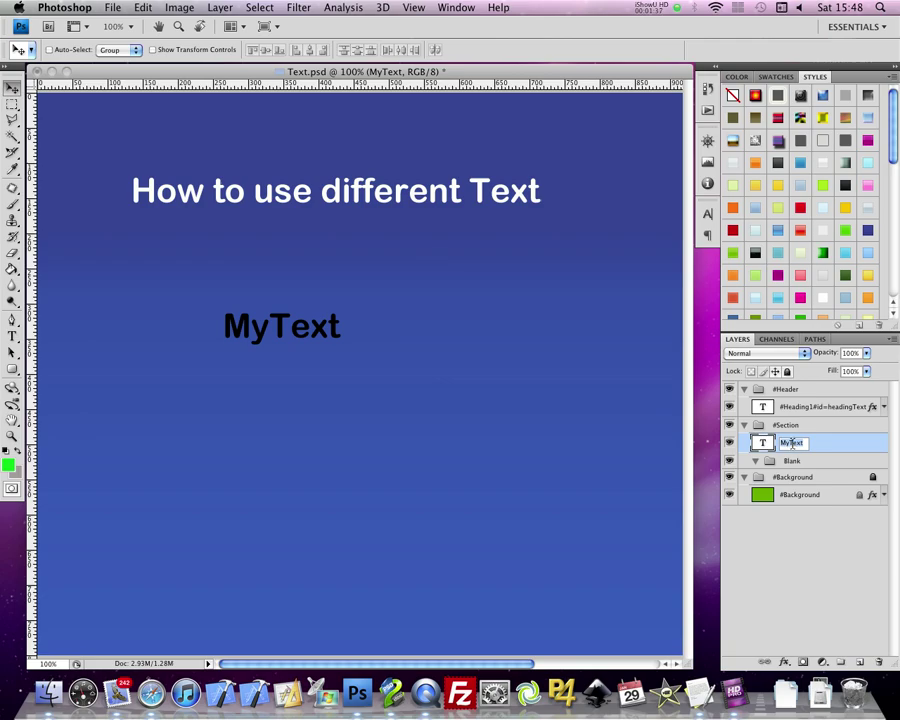
type("#Heading1")
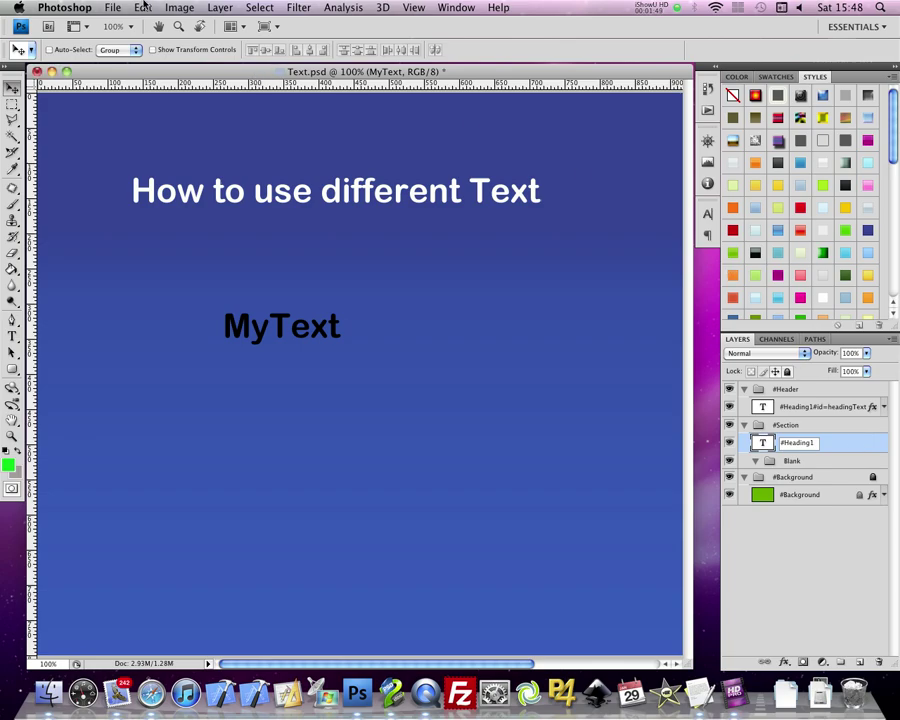
Confirm the #Heading1 layer name and save Text.psd
key("Return")
left_click(113, 7)
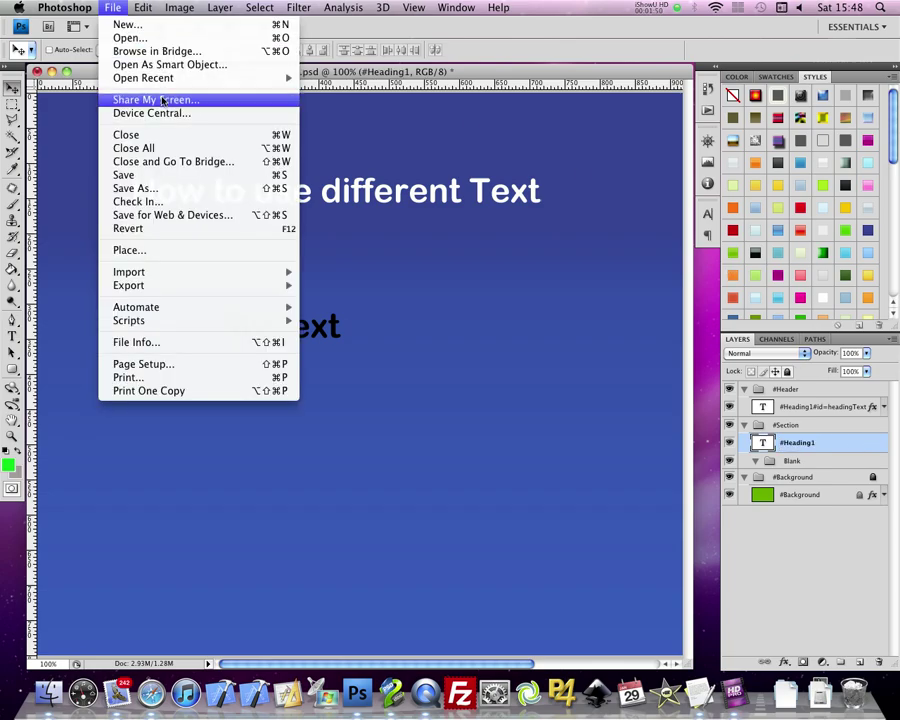
left_click(176, 176)
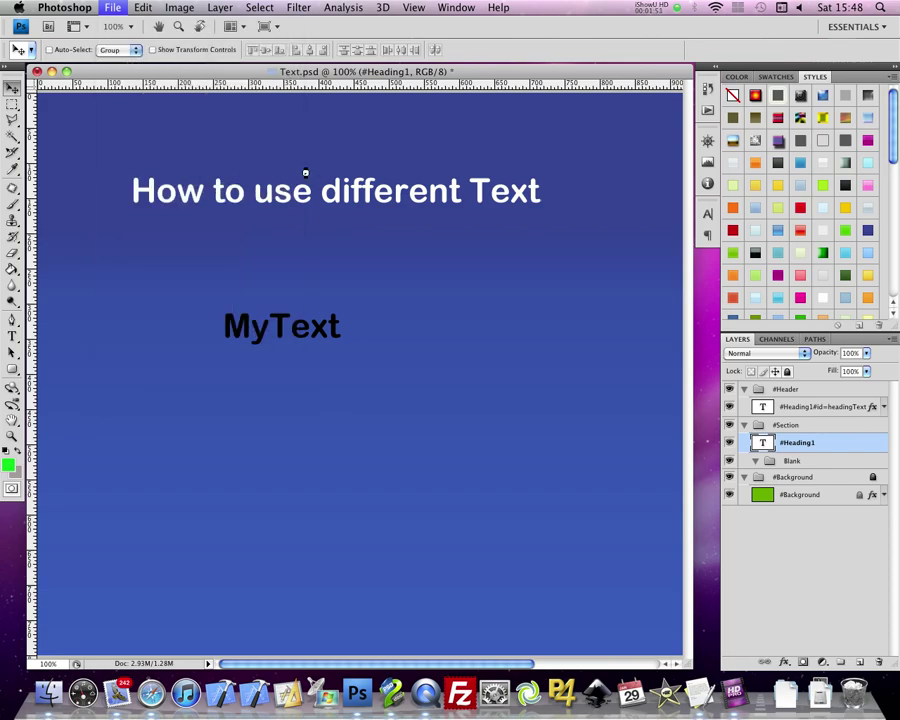
Convert Text.psd to Text.htm by dropping it onto Psd2Html in the Dock
left_click(707, 277)
left_click_drag(843, 170, 390, 692)
left_click(389, 690)
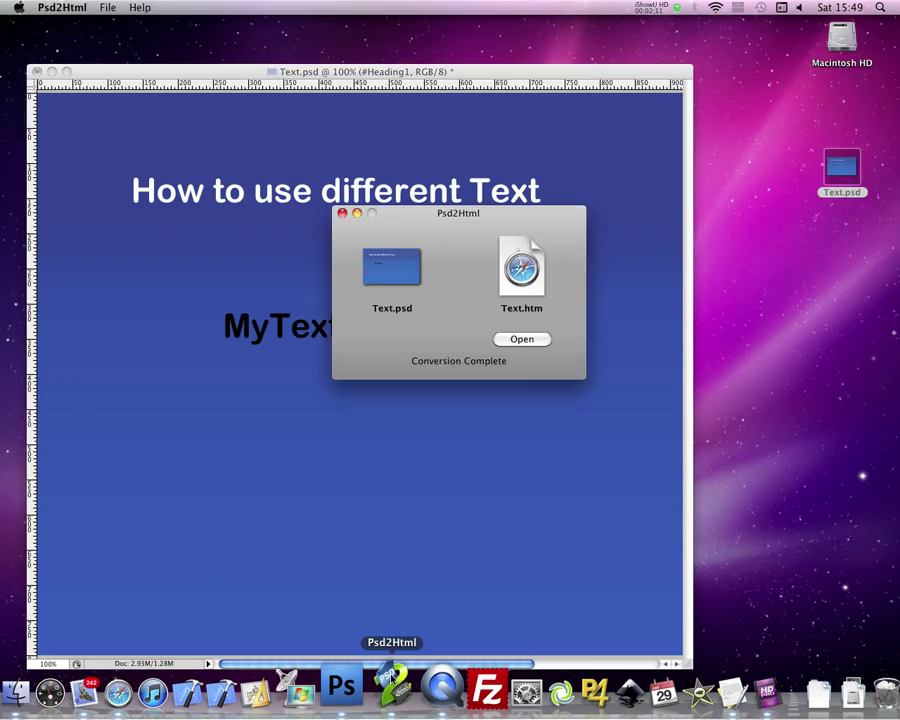
Open Text.htm in Safari, reload it and test selecting the word MyText
left_click(521, 340)
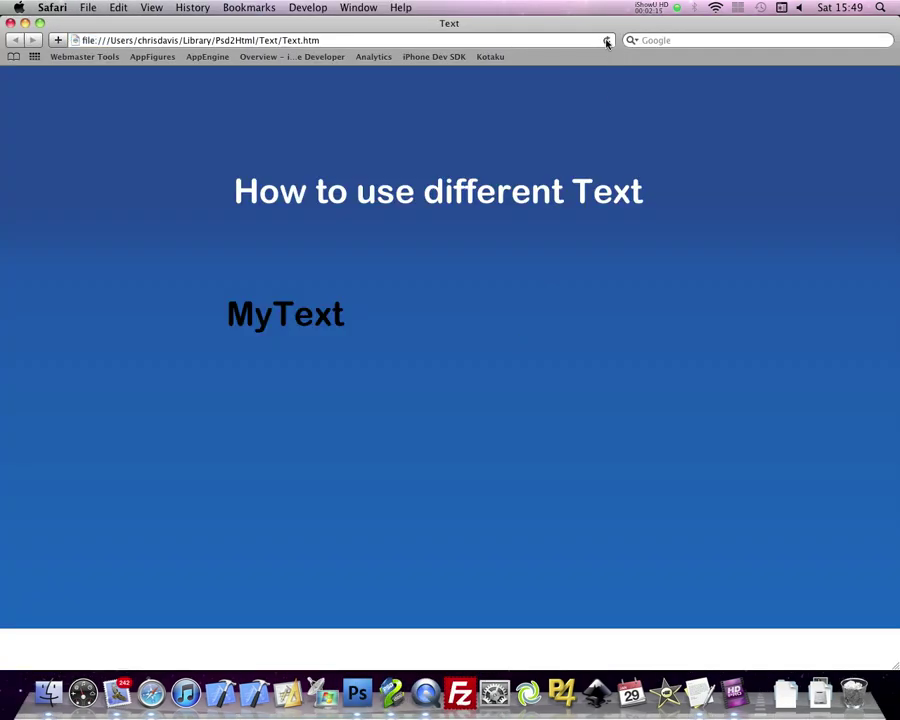
left_click(606, 41)
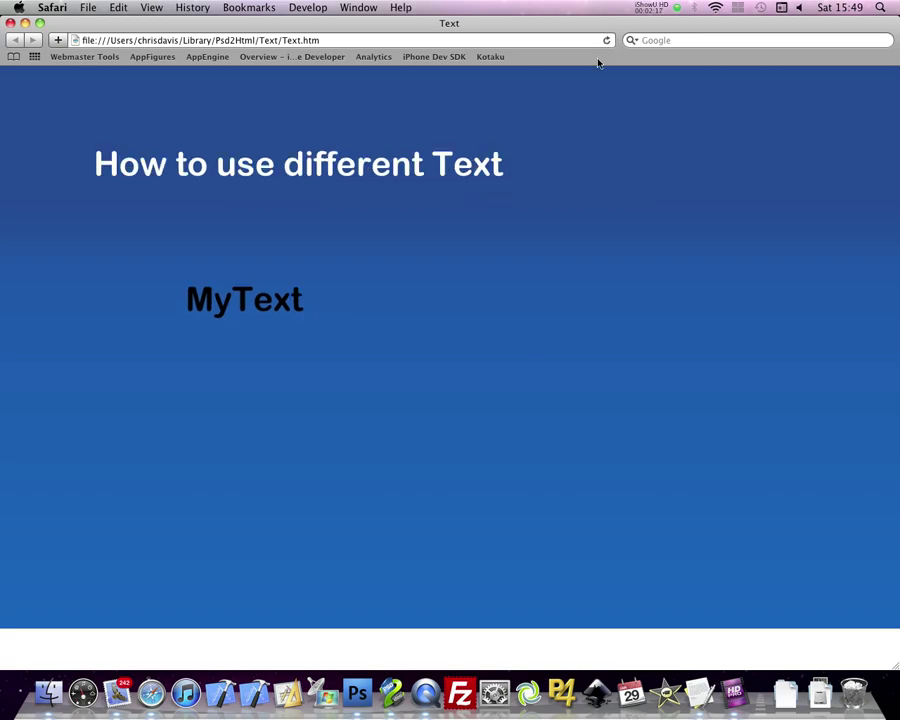
double_click(280, 302)
left_click(330, 305)
View the page source to confirm MyText is inside an h1 tag
right_click(285, 302)
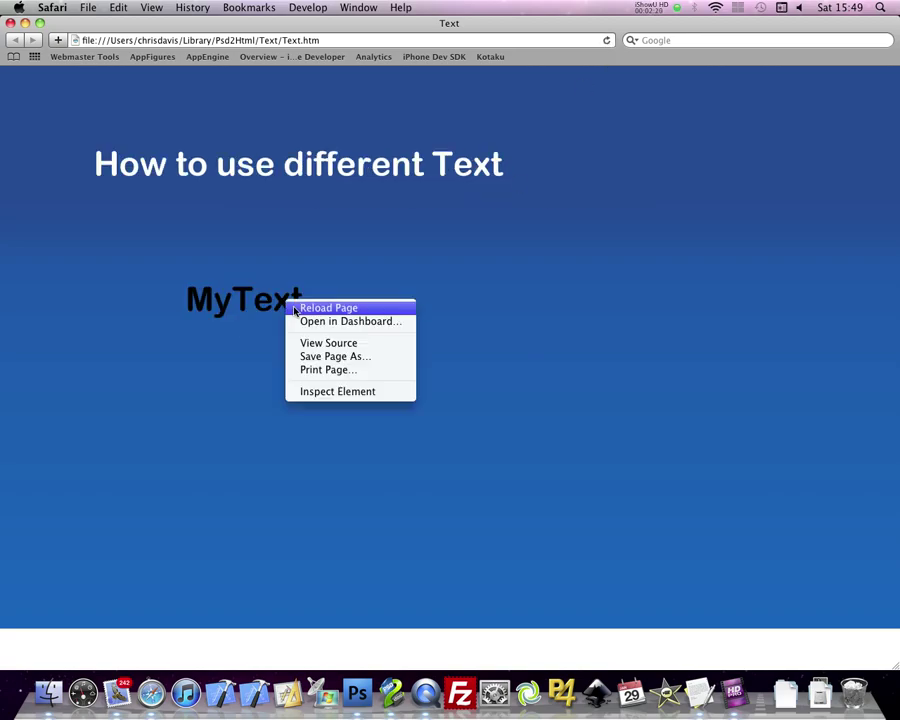
left_click(363, 344)
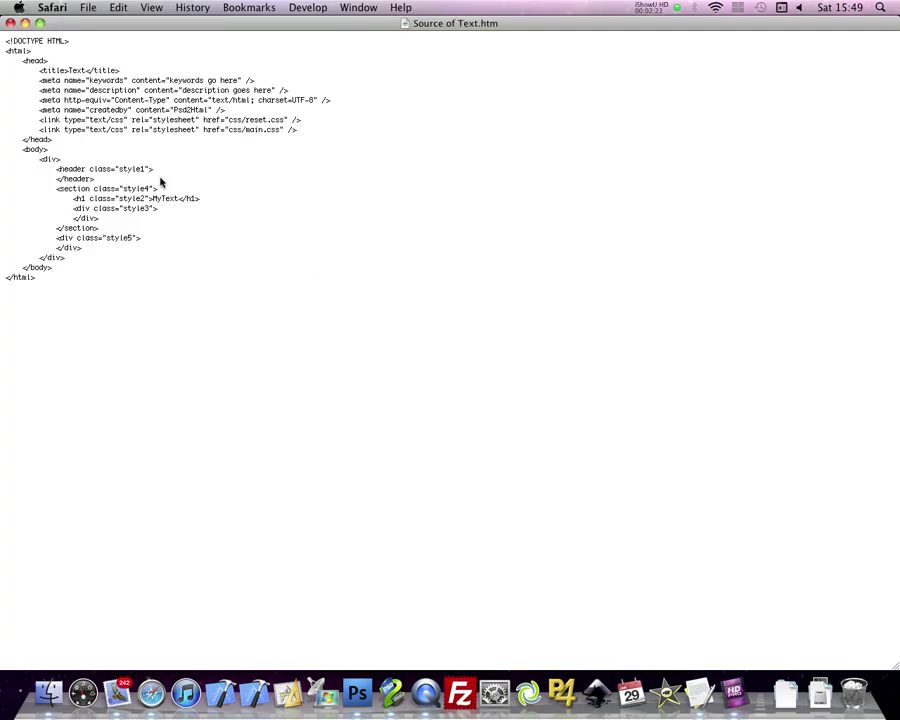
left_click_drag(152, 198, 182, 198)
left_click(10, 22)
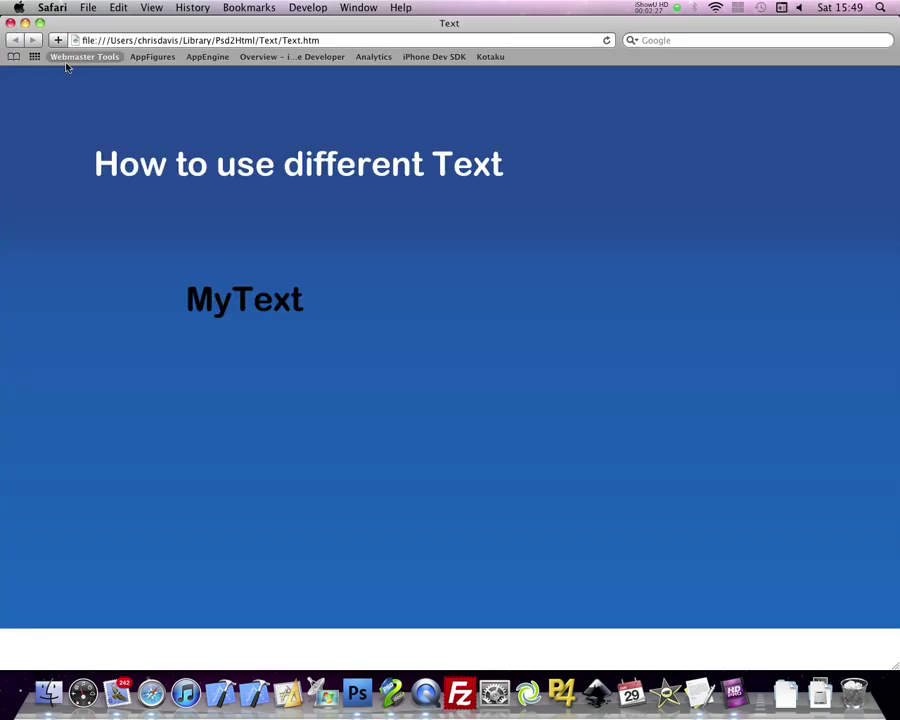
Close Safari and return to the heading layer in Photoshop, dismissing the layer style dialog
left_click(10, 23)
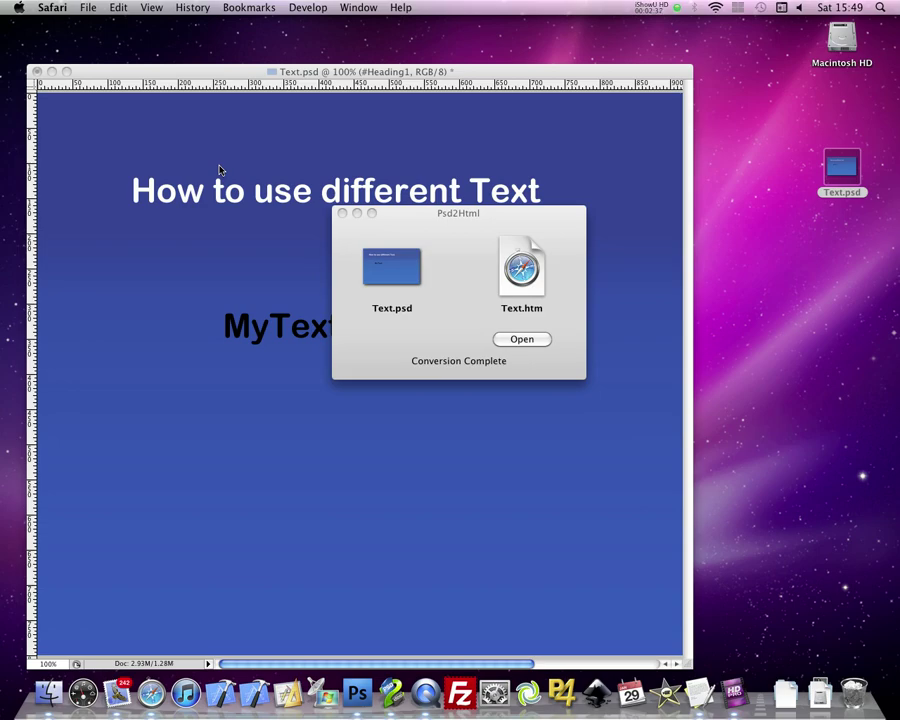
left_click(325, 137)
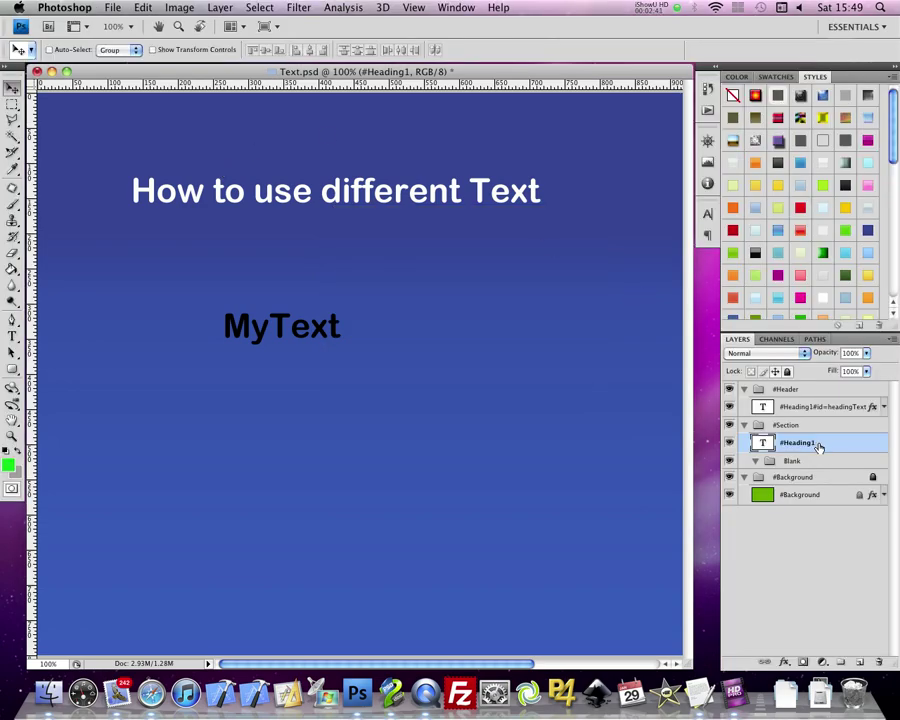
double_click(815, 444)
left_click(669, 284)
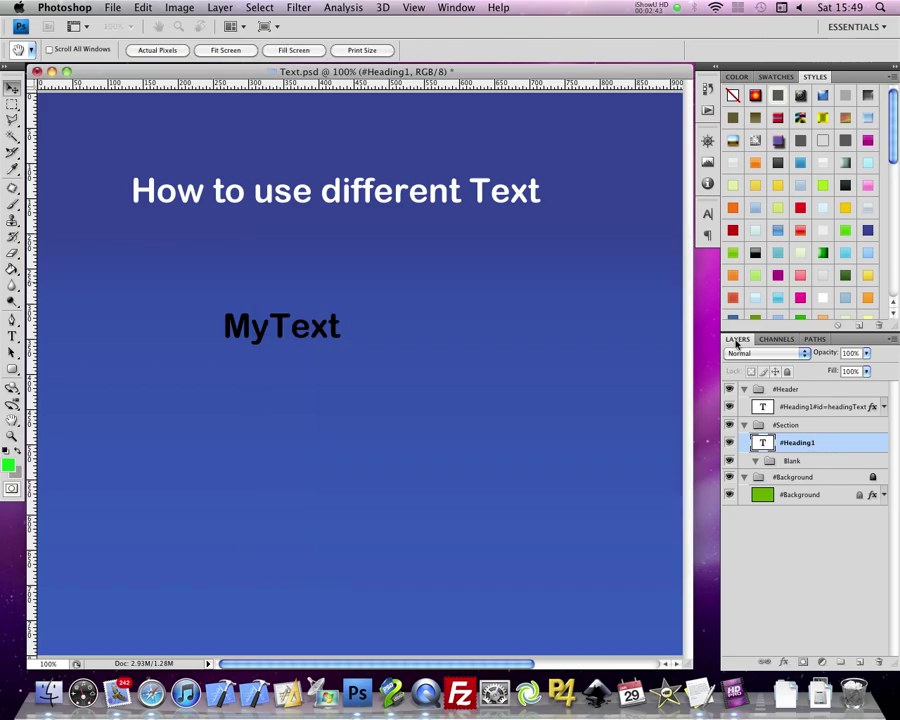
key("v")
double_click(812, 444)
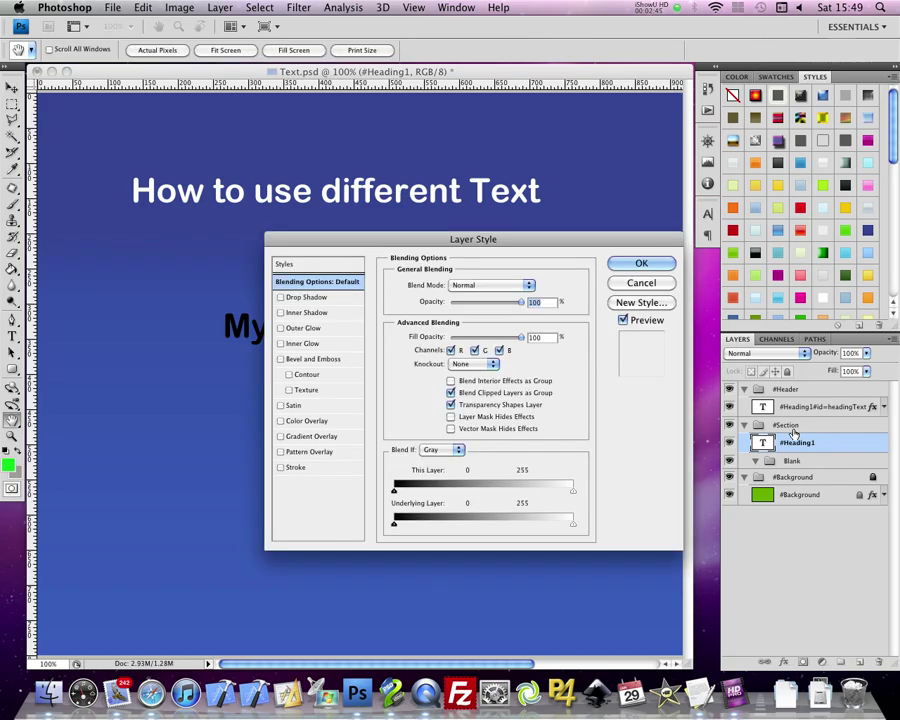
left_click(650, 284)
Rename the #Heading1 layer to #Heading1#isplain=true
double_click(812, 444)
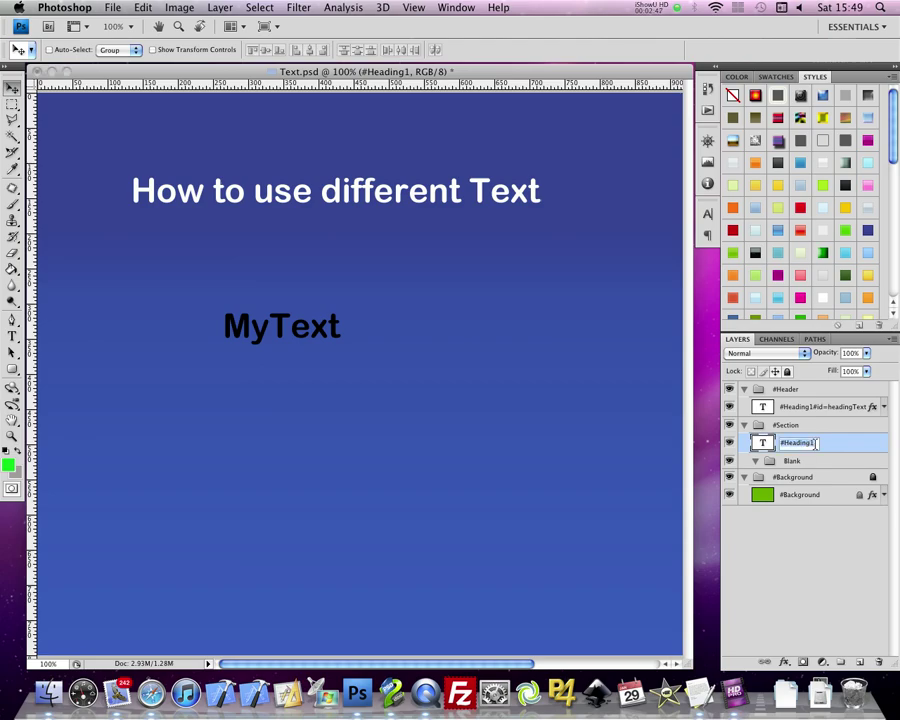
type("#")
type("id")
type("plain")
type("=tru")
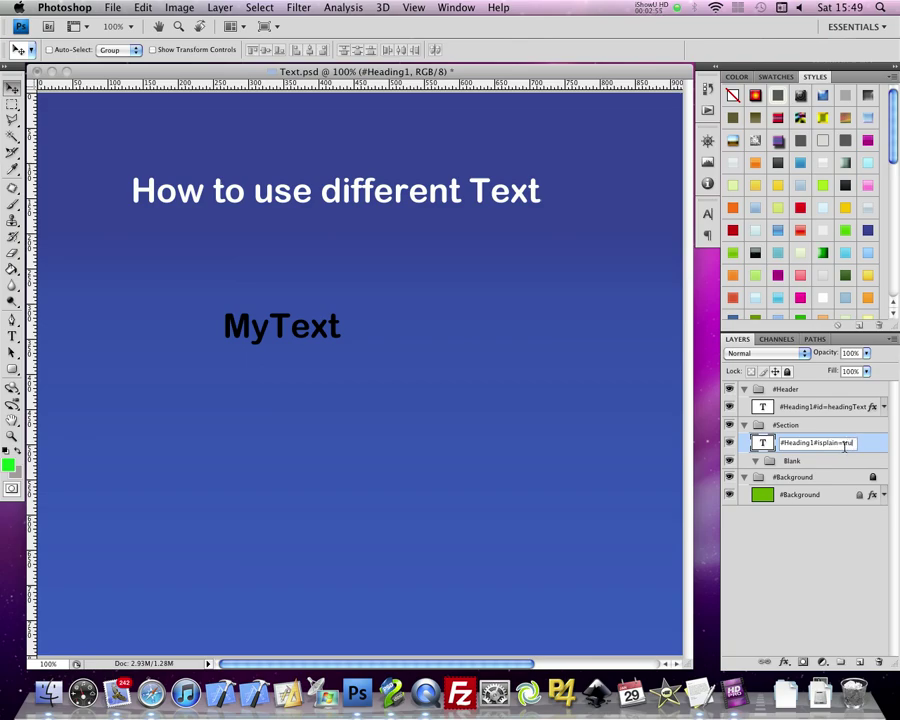
type("e")
key("Return")
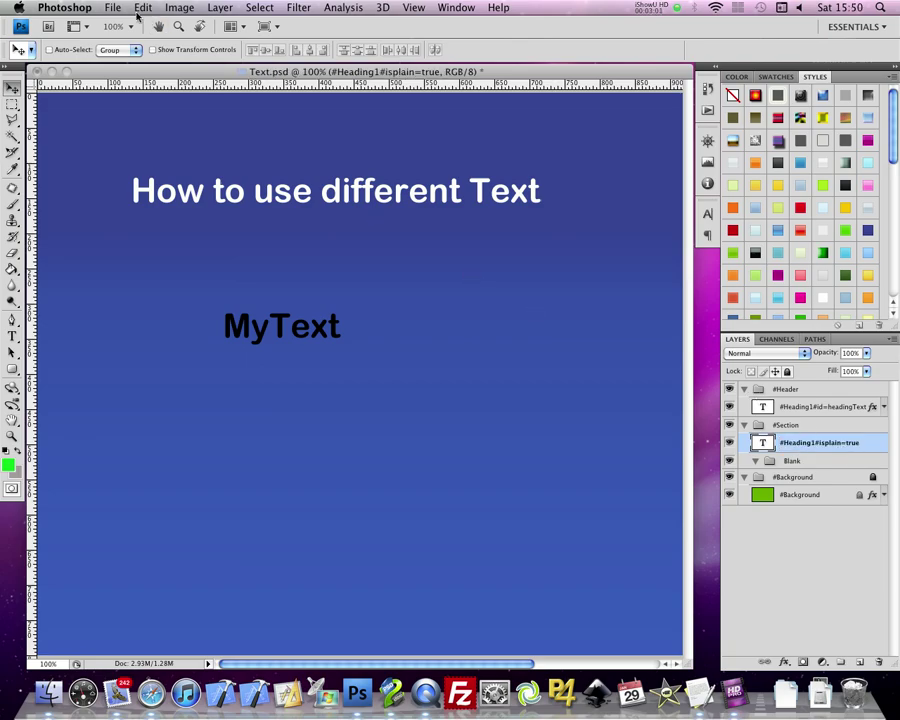
Save Text.psd, reconvert it with Psd2Html and open the new Text.htm in Safari
left_click(112, 8)
left_click(172, 175)
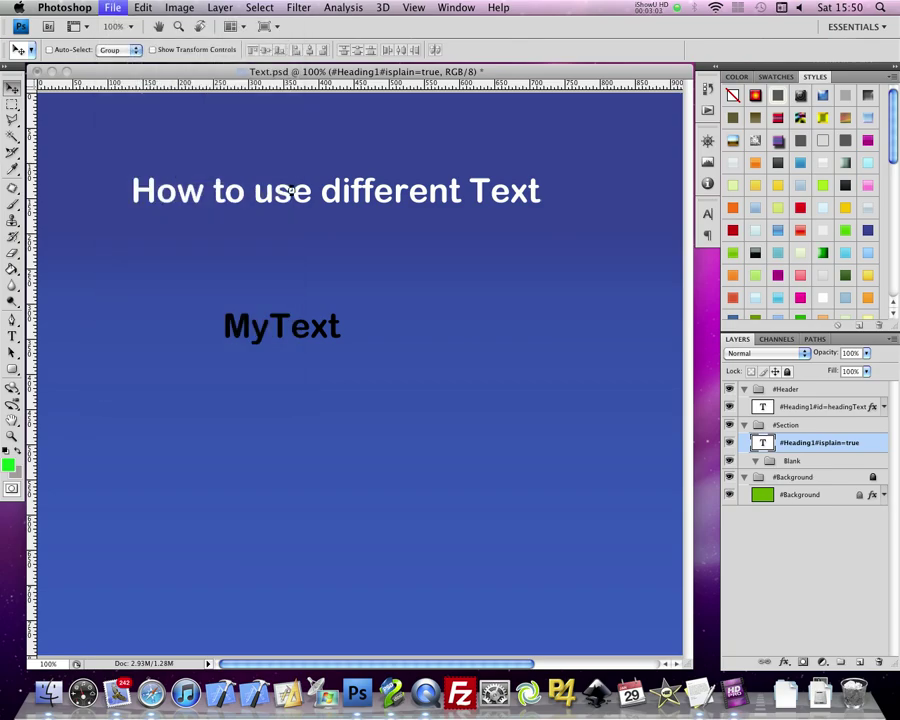
left_click(706, 282)
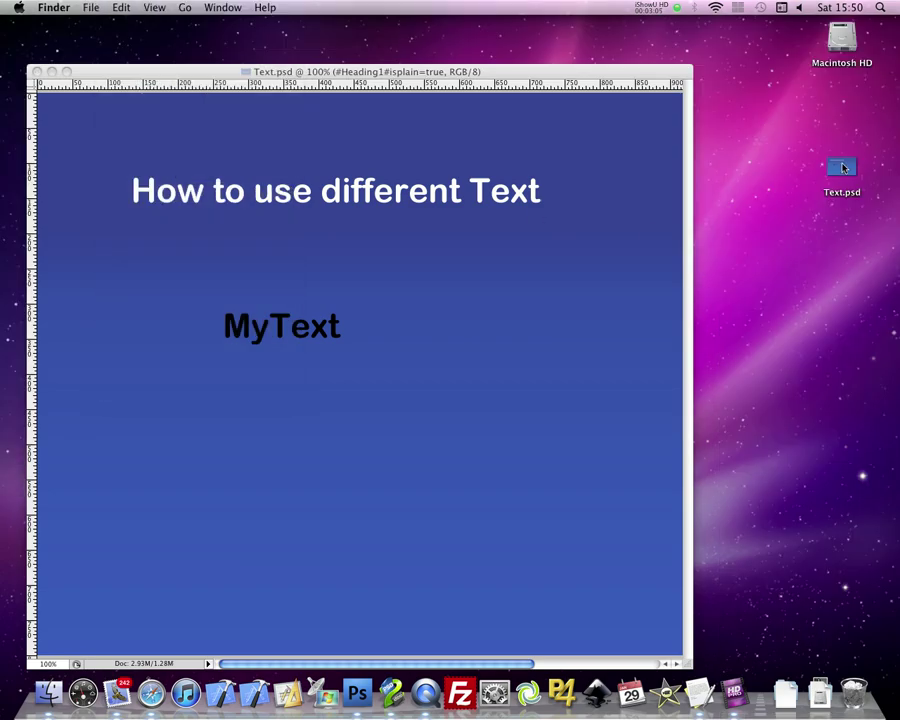
left_click_drag(842, 170, 395, 688)
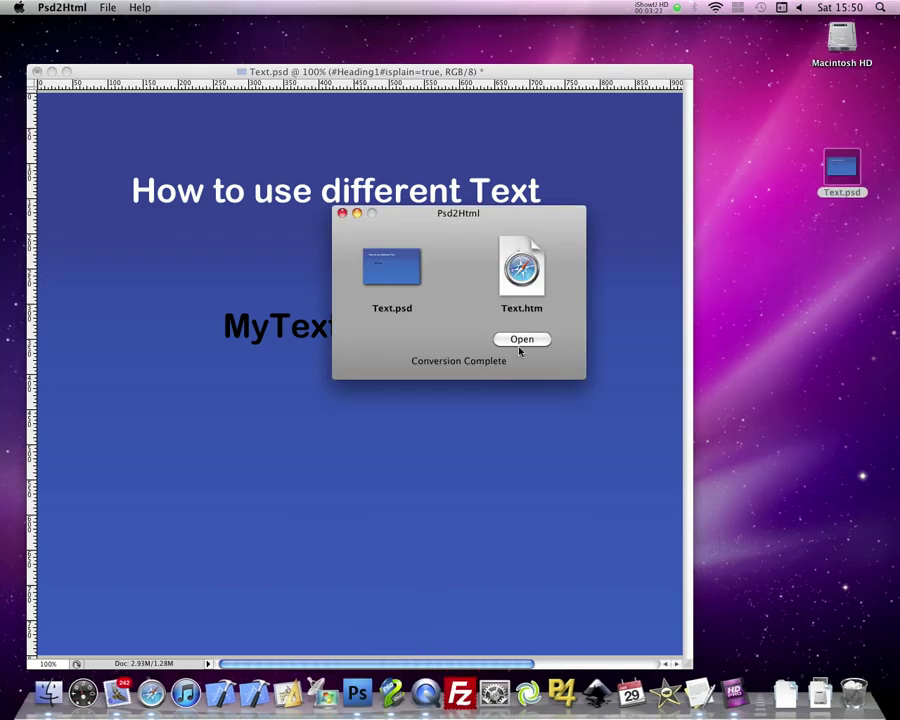
left_click(521, 340)
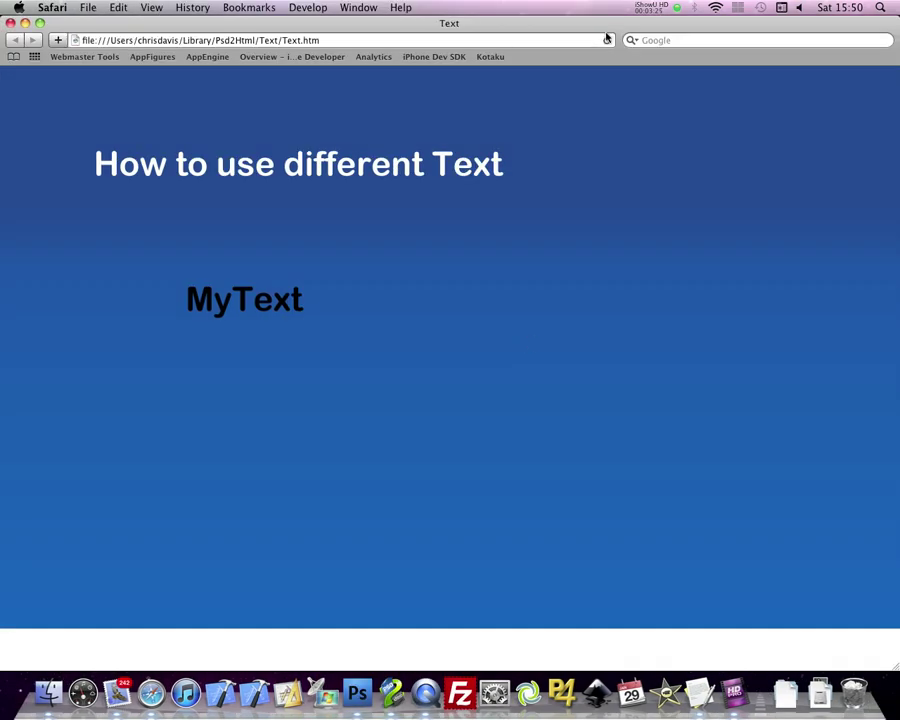
Reload Text.htm and check that MyText can be drag-selected as plain text
left_click(606, 41)
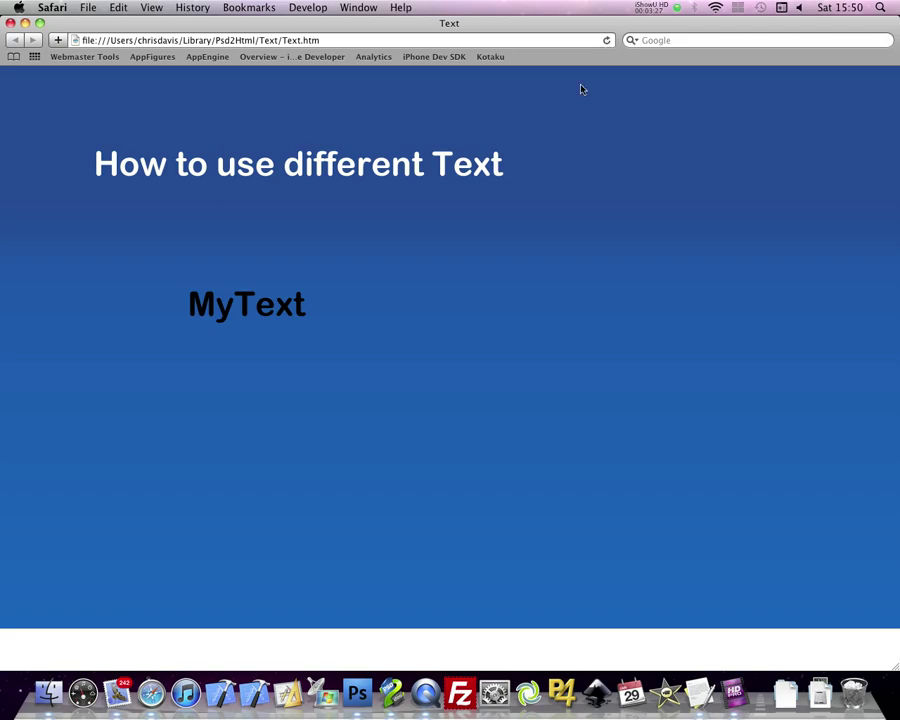
left_click_drag(305, 307, 185, 305)
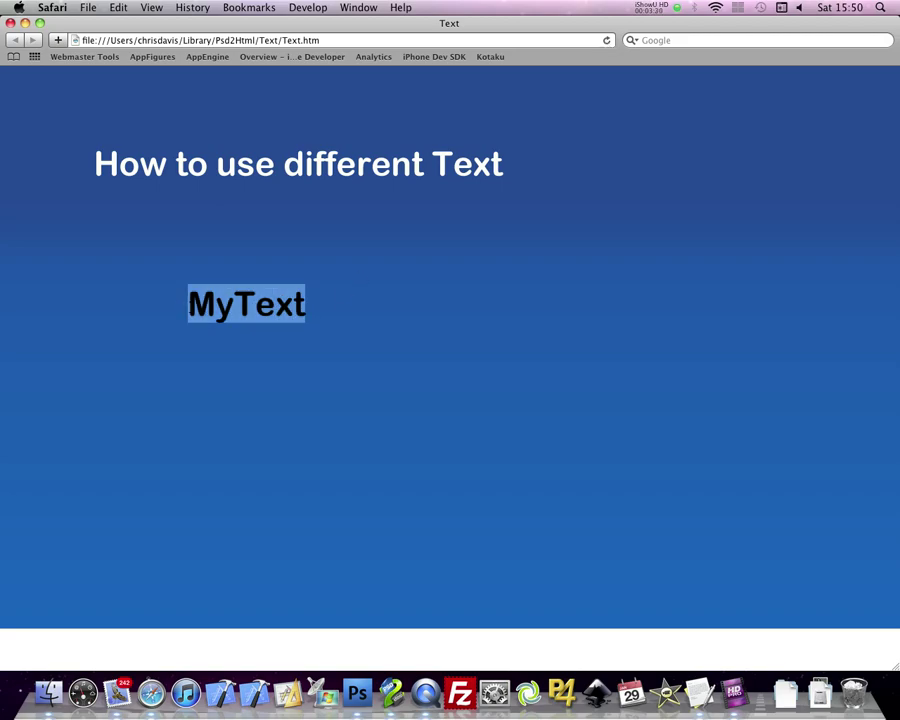
left_click(417, 306)
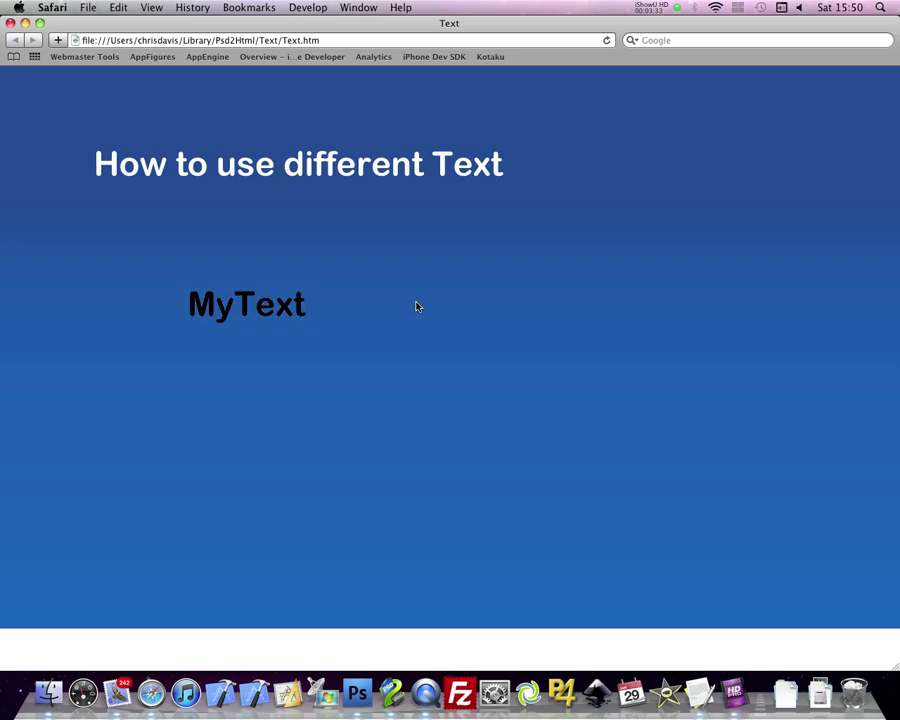